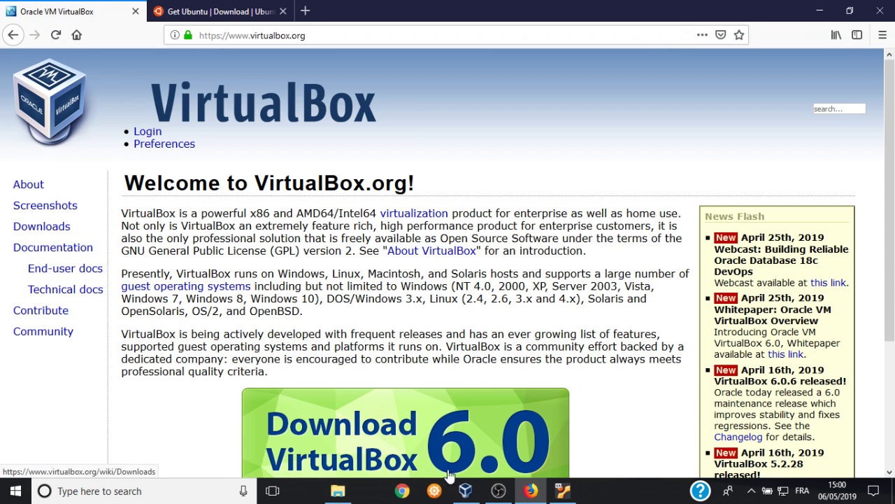
Step: View the VirtualBox Manager, then the Ubuntu downloads page in Firefox, and highlight the site name in its address
{"action": "left_click", "coordinate": [465, 490]}
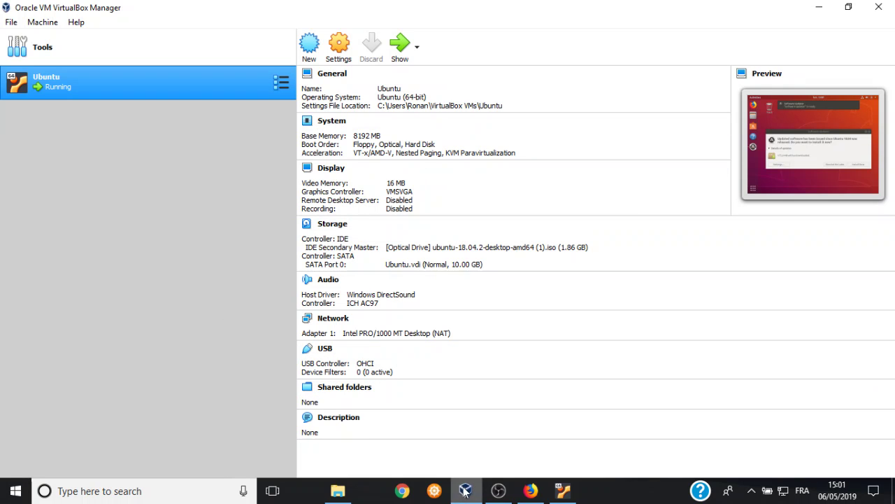
{"action": "left_click", "coordinate": [530, 492]}
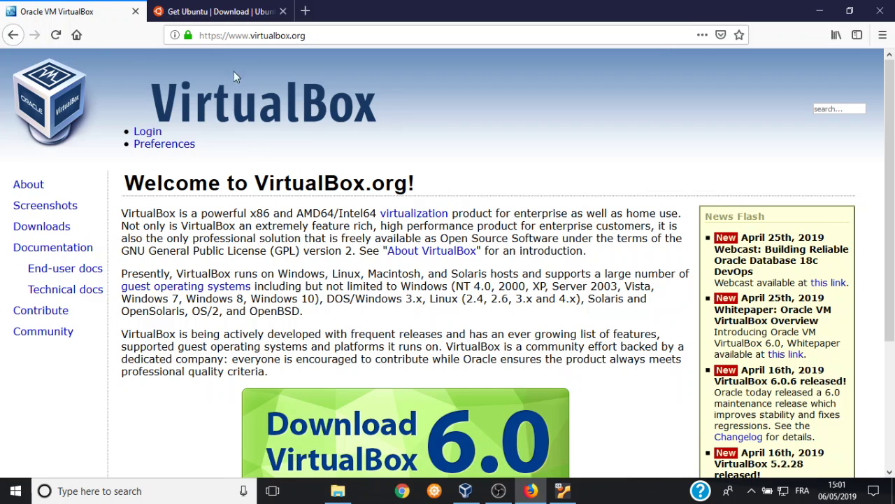
{"action": "left_click", "coordinate": [215, 20]}
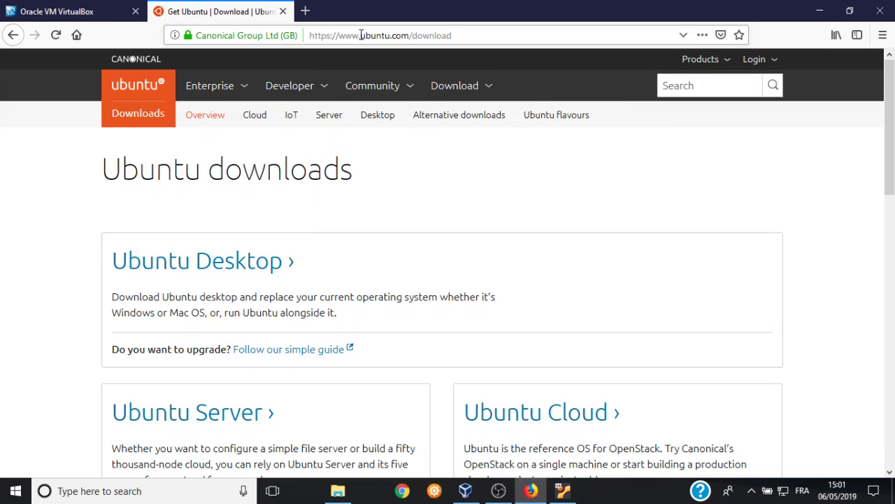
{"action": "left_click_drag", "start_coordinate": [361, 35], "coordinate": [392, 35]}
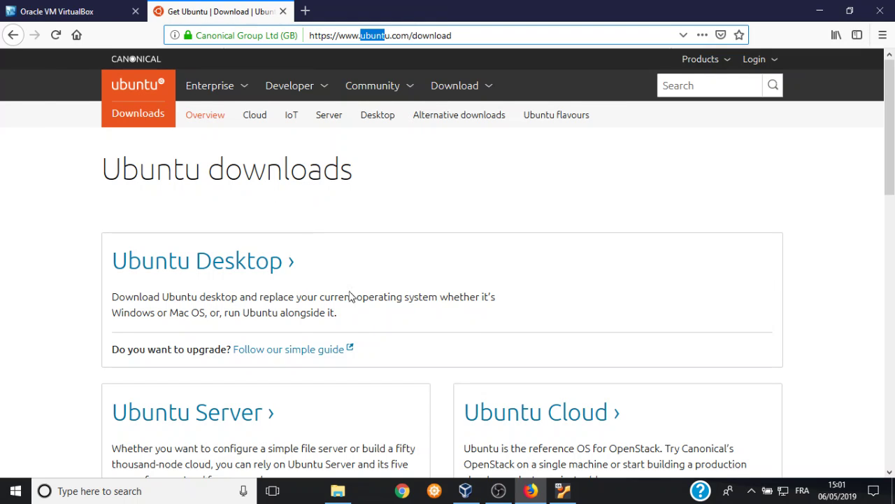
{"action": "left_click", "coordinate": [466, 490]}
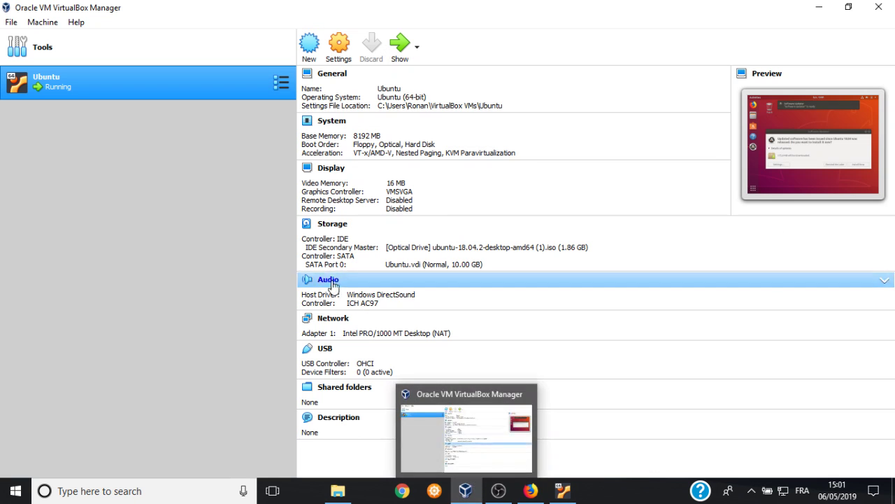
{"action": "left_click", "coordinate": [310, 48]}
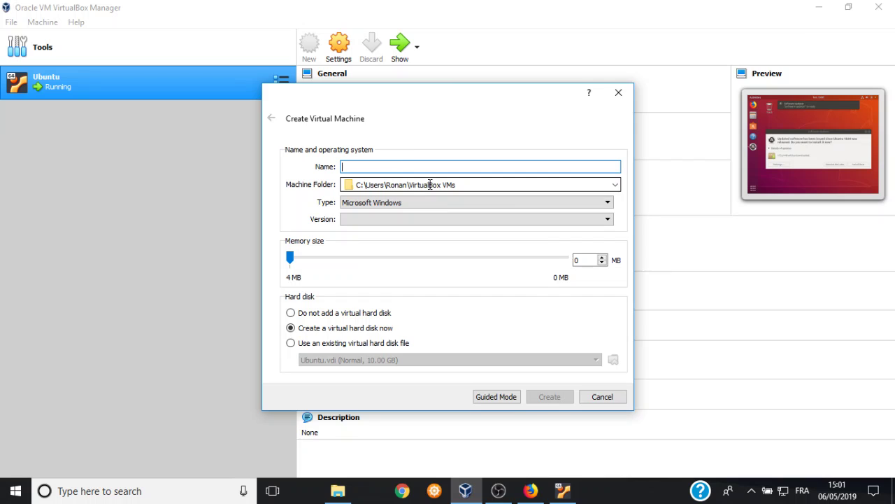
{"action": "left_click", "coordinate": [454, 204]}
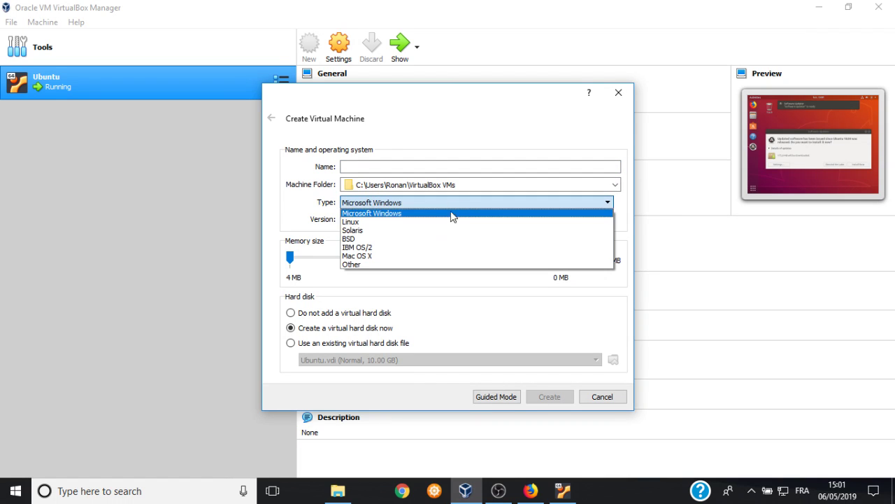
{"action": "left_click", "coordinate": [419, 221]}
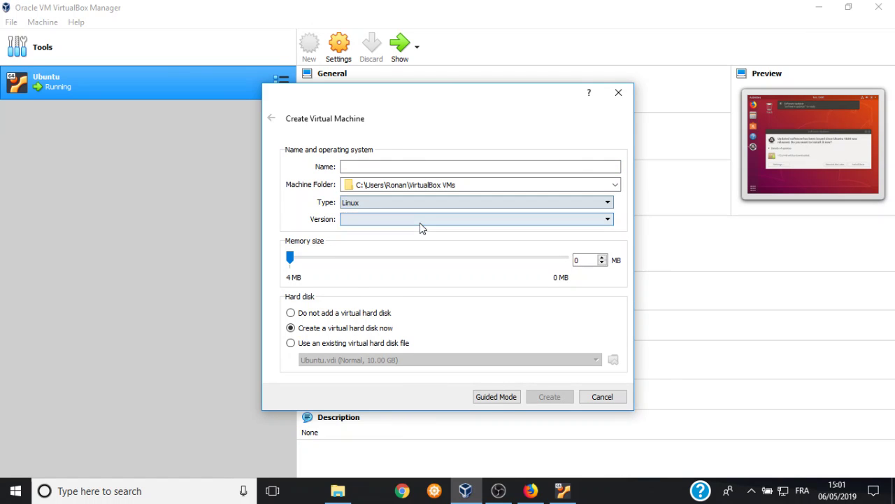
{"action": "left_click", "coordinate": [472, 221]}
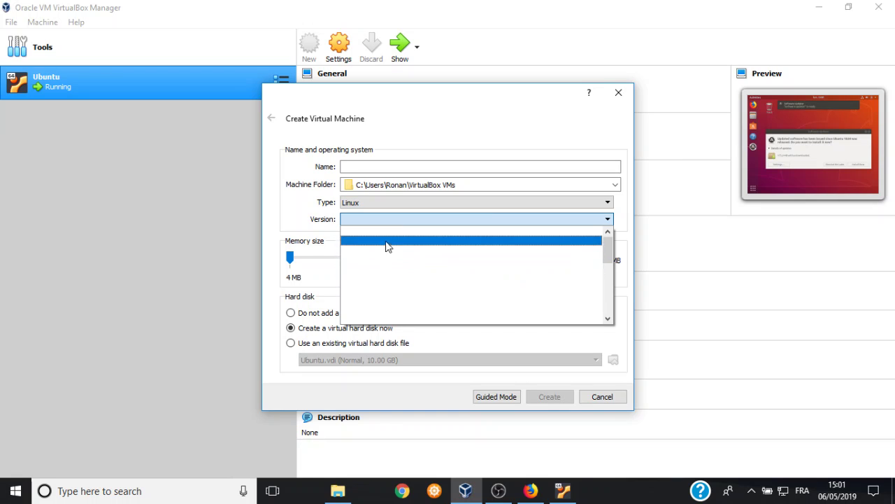
{"action": "left_click", "coordinate": [350, 240]}
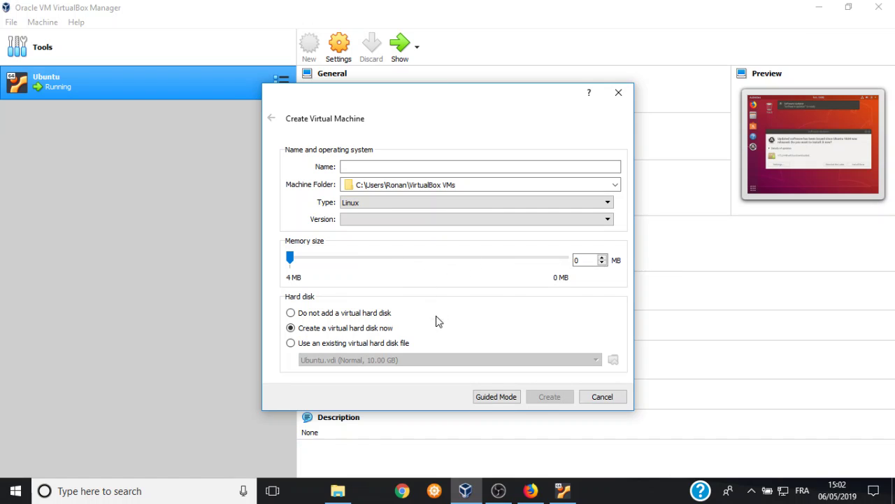
{"action": "left_click", "coordinate": [592, 397]}
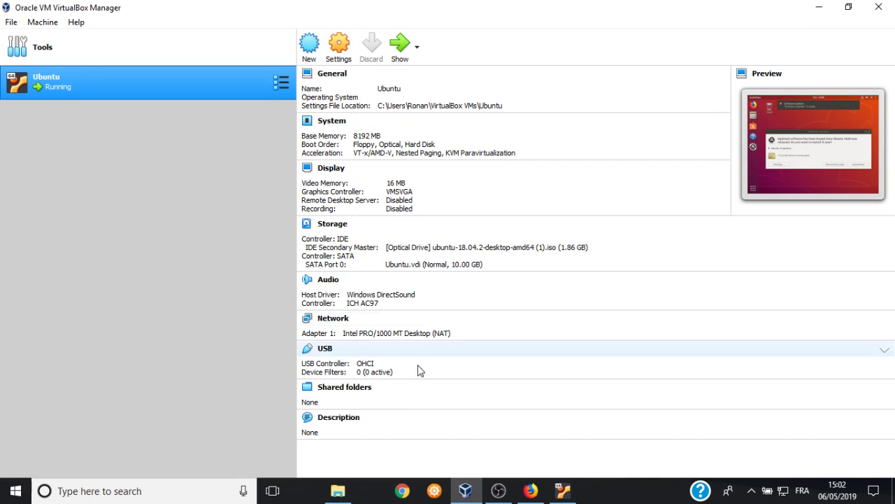
Step: Switch to the running Ubuntu machine, dismiss its Software Updater, and search the web for "hjdhfhq" in its Firefox browser
{"action": "left_click", "coordinate": [562, 490]}
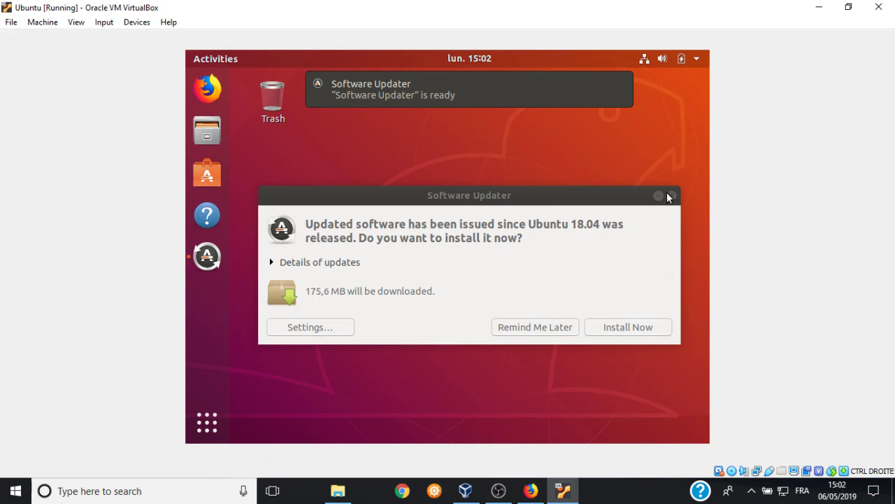
{"action": "left_click", "coordinate": [669, 196]}
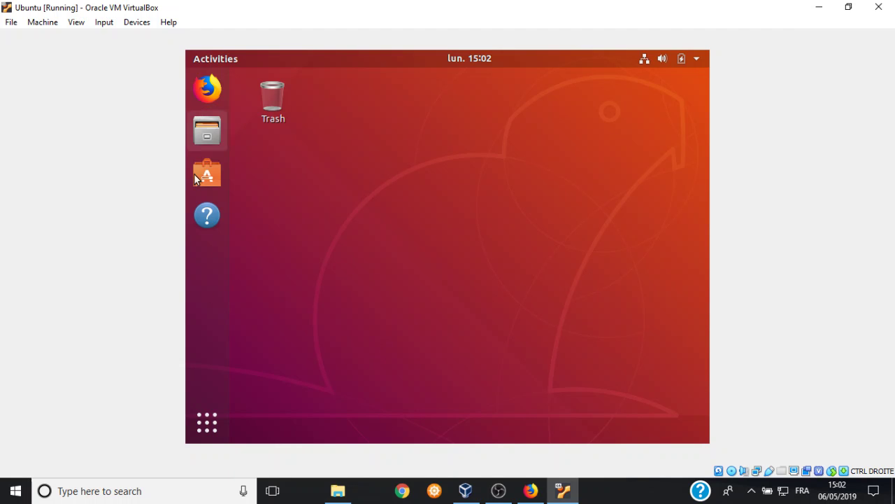
{"action": "left_click", "coordinate": [207, 90]}
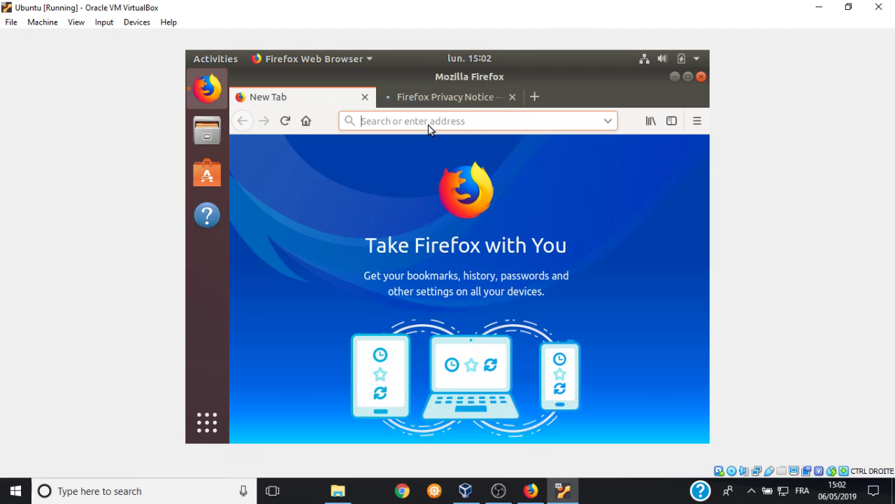
{"action": "type", "text": "kjdkfhq"}
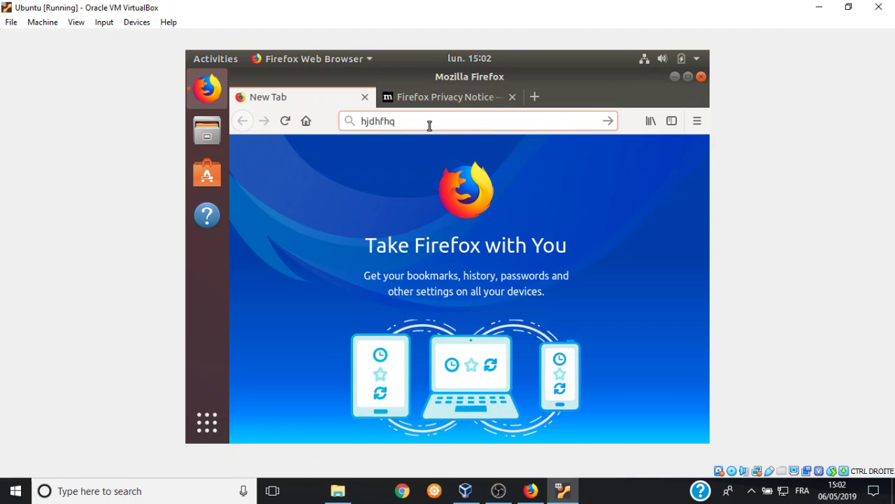
{"action": "key", "text": "Return"}
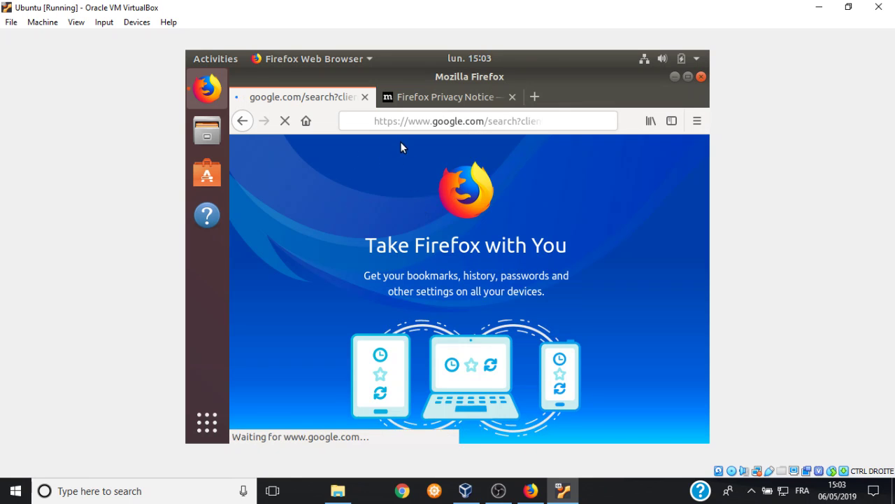
{"action": "scroll", "coordinate": [588, 318], "scroll_direction": "down", "scroll_amount": 3}
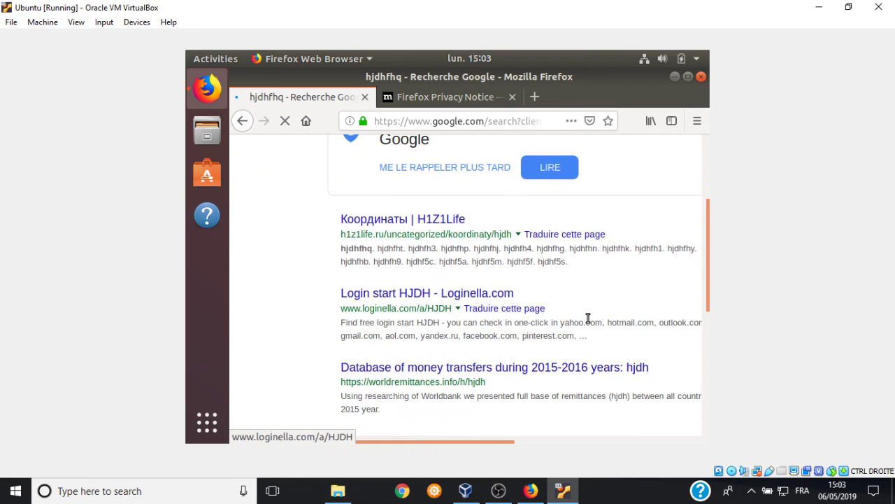
{"action": "scroll", "coordinate": [588, 318], "scroll_direction": "down", "scroll_amount": 6}
{"action": "scroll", "coordinate": [588, 313], "scroll_direction": "up", "scroll_amount": 9}
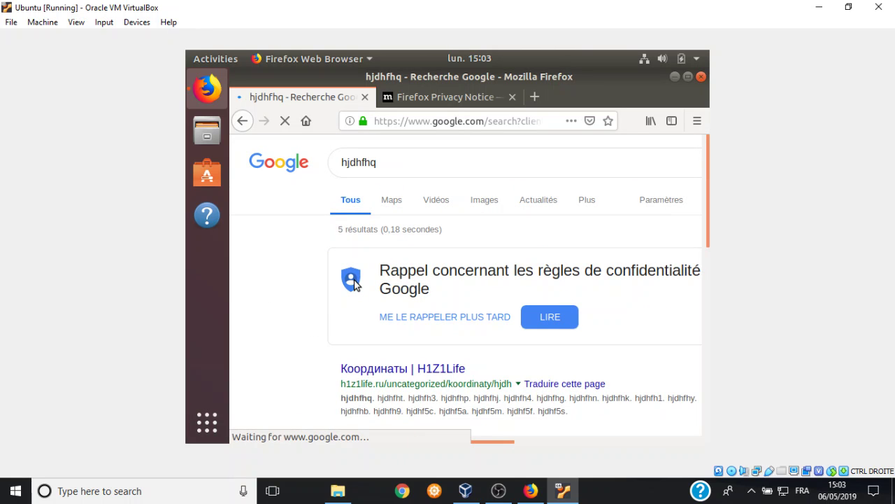
Step: Open a terminal in the Ubuntu machine and list the home directory with ls
{"action": "key", "text": "ctrl+alt+t"}
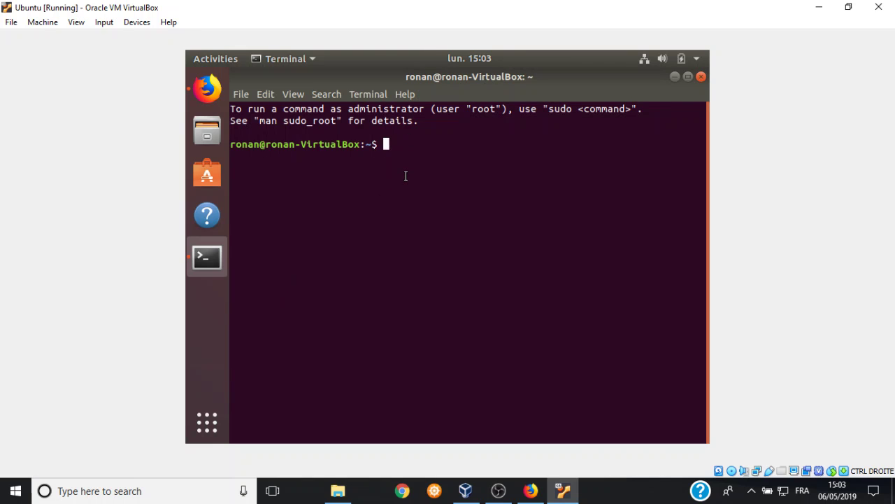
{"action": "type", "text": "ls"}
{"action": "key", "text": "Return"}
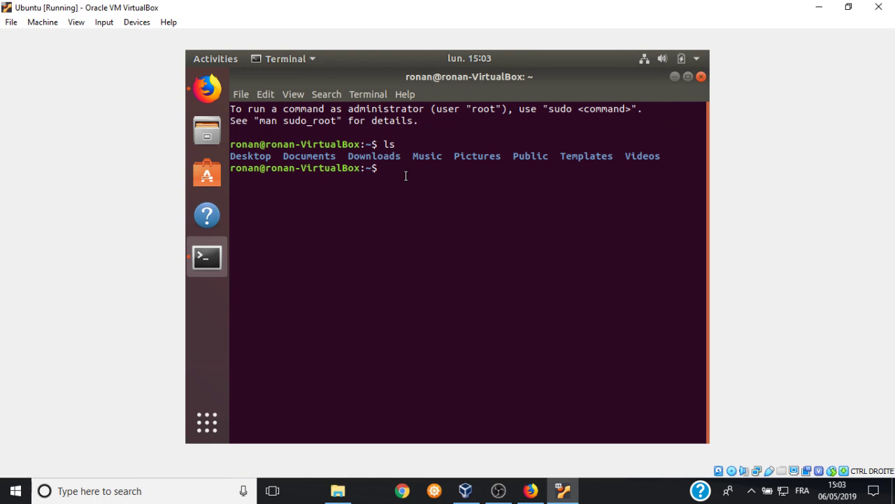
Step: Power off the Ubuntu machine from within its own desktop
{"action": "left_click", "coordinate": [644, 59]}
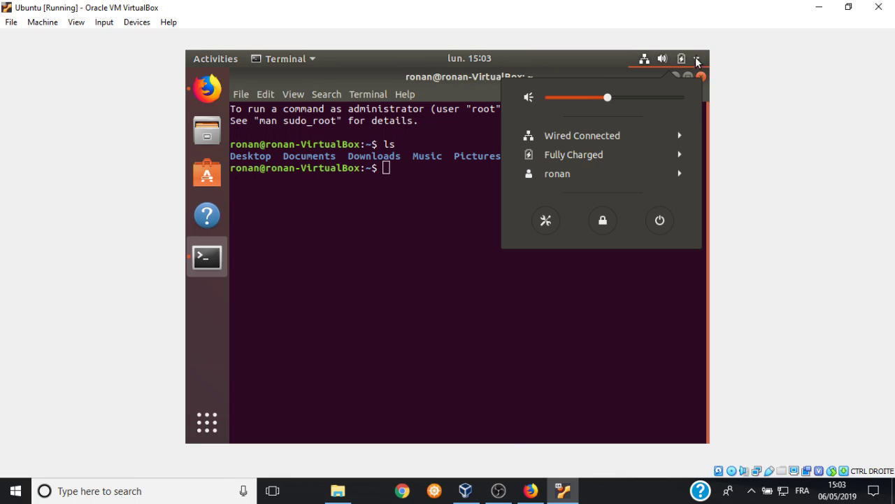
{"action": "left_click", "coordinate": [660, 221]}
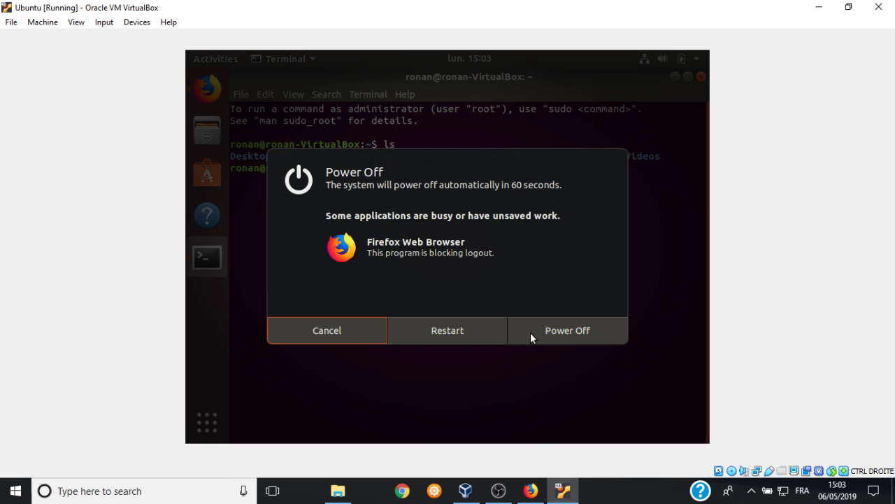
{"action": "left_click", "coordinate": [548, 331]}
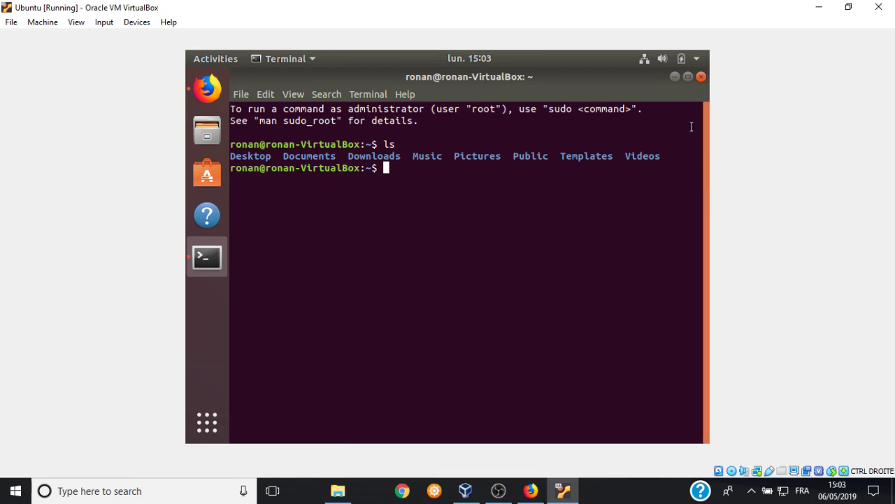
{"action": "left_click", "coordinate": [696, 60]}
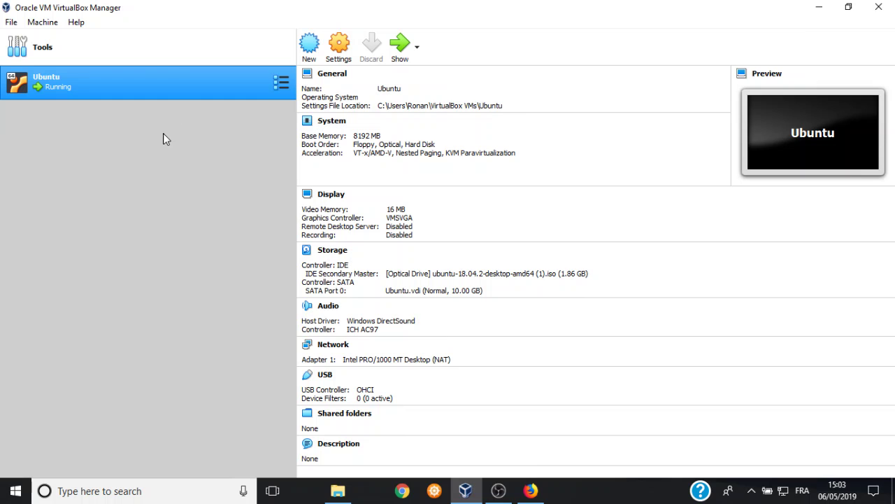
Step: Close the VirtualBox Manager, minimise the remaining windows, and relaunch Oracle VM VirtualBox from the Windows desktop
{"action": "left_click", "coordinate": [879, 8]}
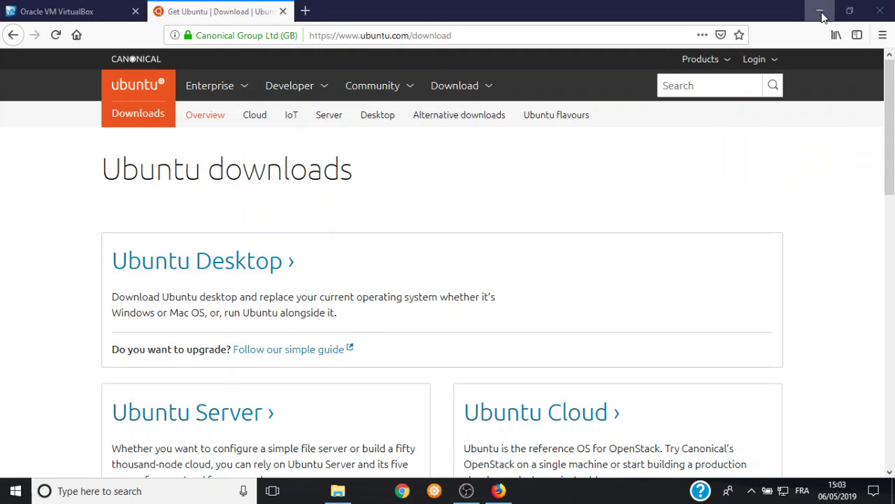
{"action": "left_click", "coordinate": [821, 14]}
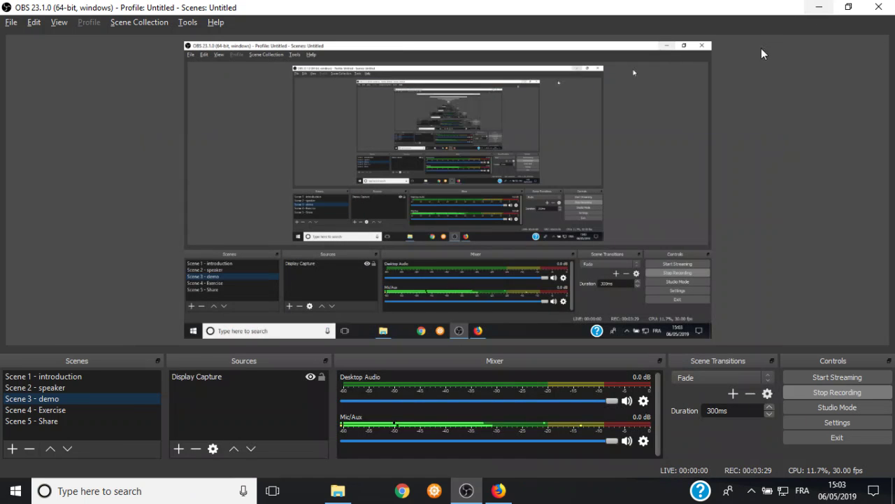
{"action": "left_click", "coordinate": [821, 13]}
{"action": "left_click", "coordinate": [813, 10]}
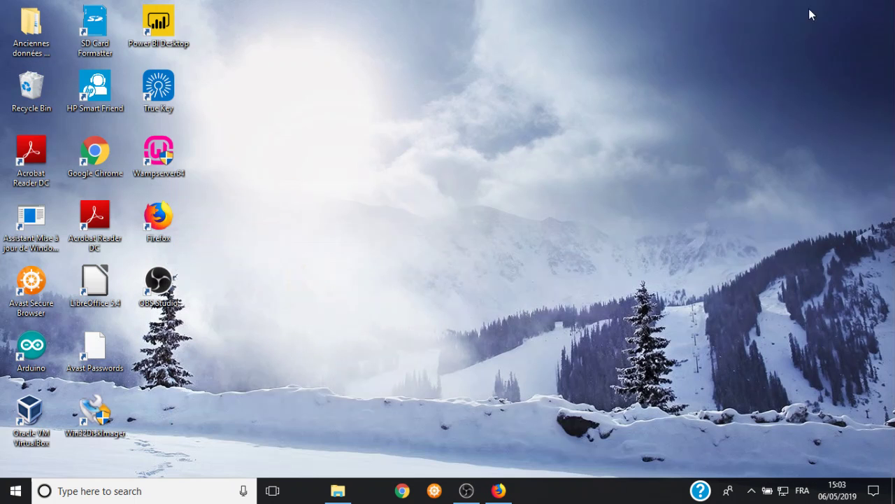
{"action": "left_click", "coordinate": [28, 423]}
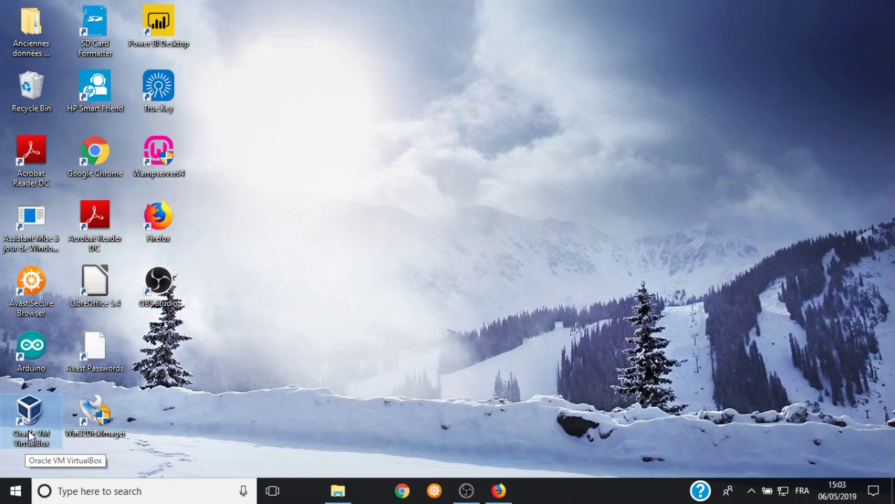
{"action": "double_click", "coordinate": [39, 428]}
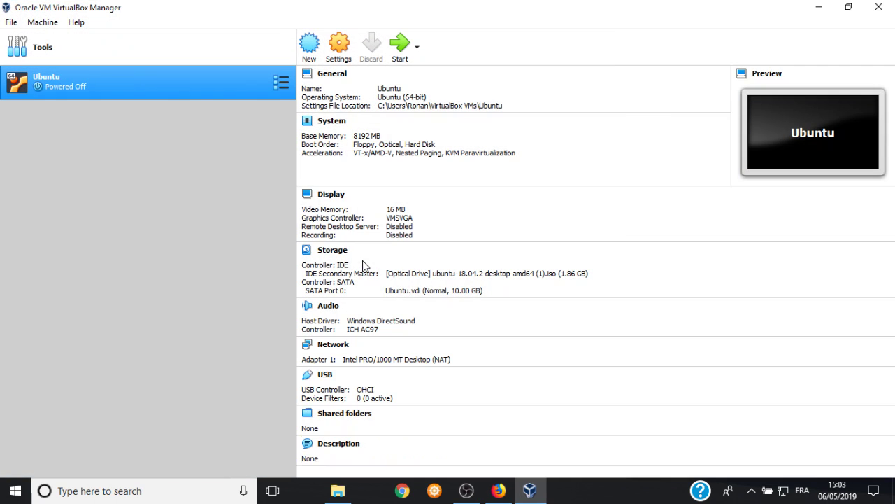
Step: Start creating a new virtual machine with type Linux and version Ubuntu (64-bit)
{"action": "left_click", "coordinate": [310, 48]}
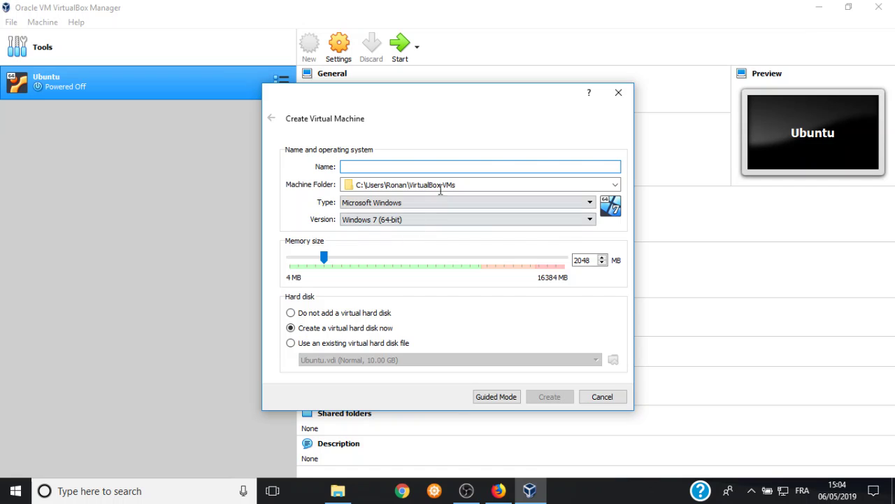
{"action": "left_click", "coordinate": [590, 203]}
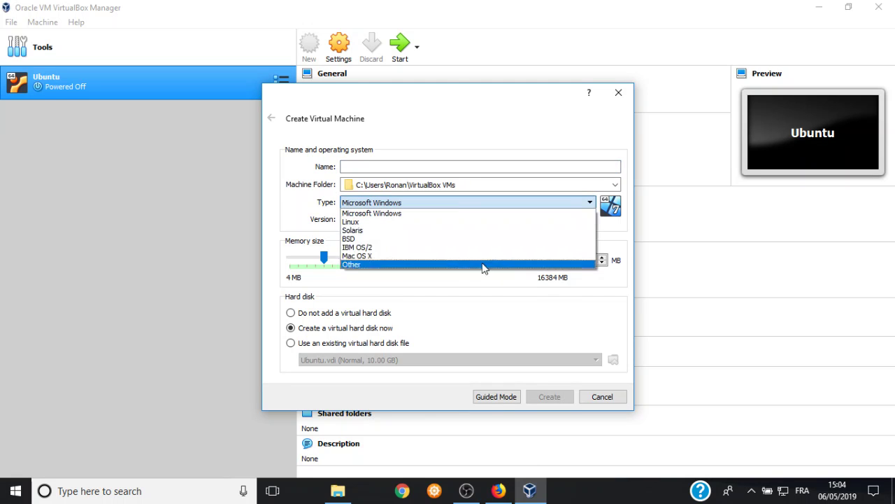
{"action": "left_click", "coordinate": [449, 221]}
{"action": "left_click", "coordinate": [471, 222]}
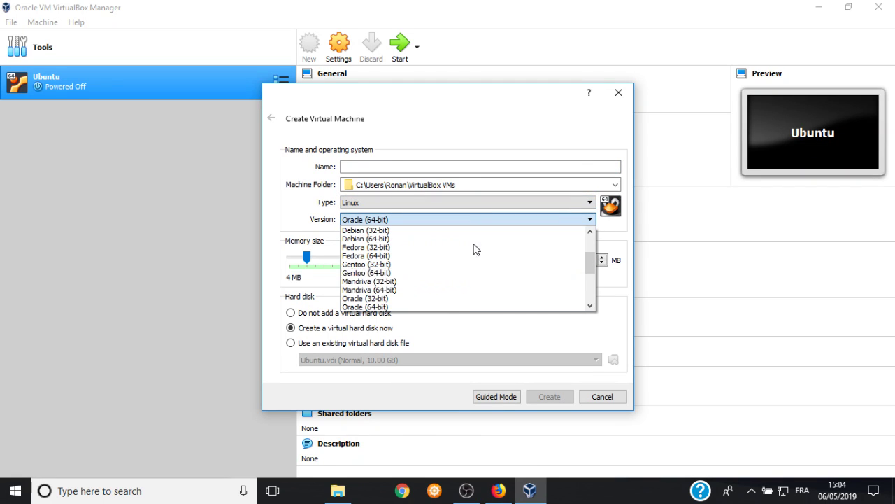
{"action": "scroll", "coordinate": [443, 286], "scroll_direction": "down", "scroll_amount": 4}
{"action": "left_click", "coordinate": [426, 273]}
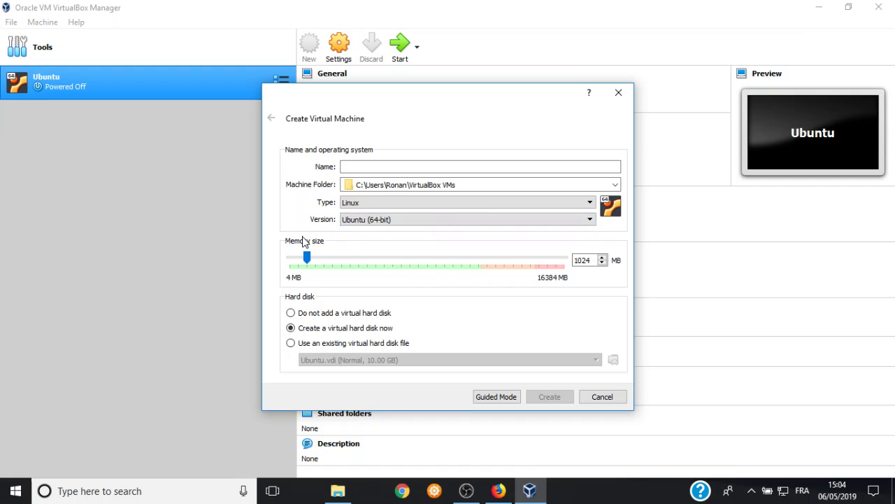
Step: Set the new machine's memory size to 10207 MB and enter "o" as its name
{"action": "left_click_drag", "start_coordinate": [308, 257], "coordinate": [464, 258]}
{"action": "left_click", "coordinate": [390, 169]}
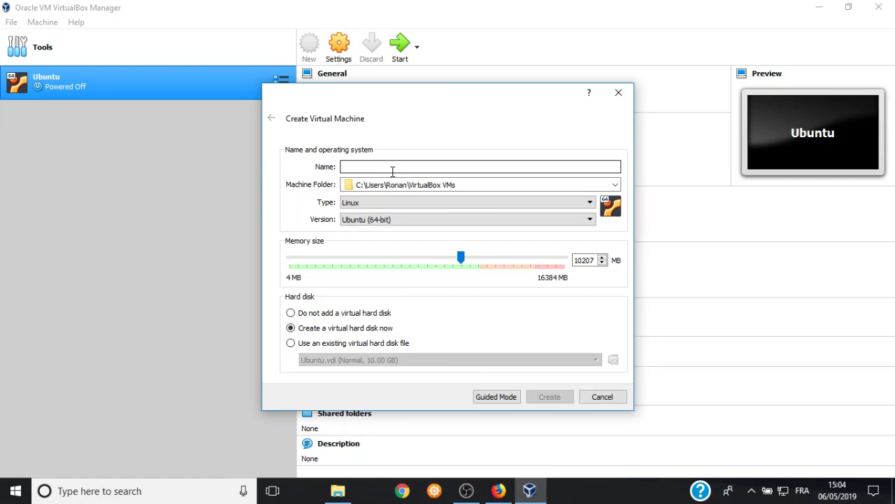
{"action": "type", "text": "o"}
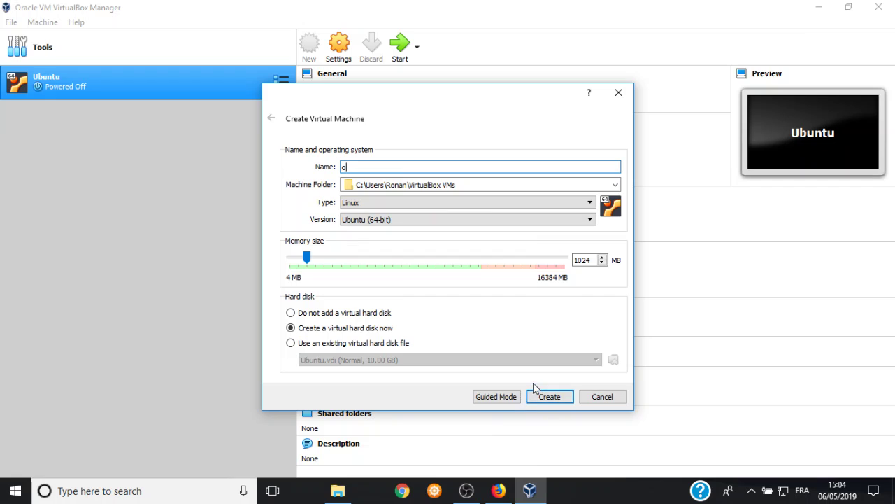
Step: Set the new machine's memory size to 8878 MB and proceed to creating its virtual hard disk
{"action": "left_click", "coordinate": [443, 261]}
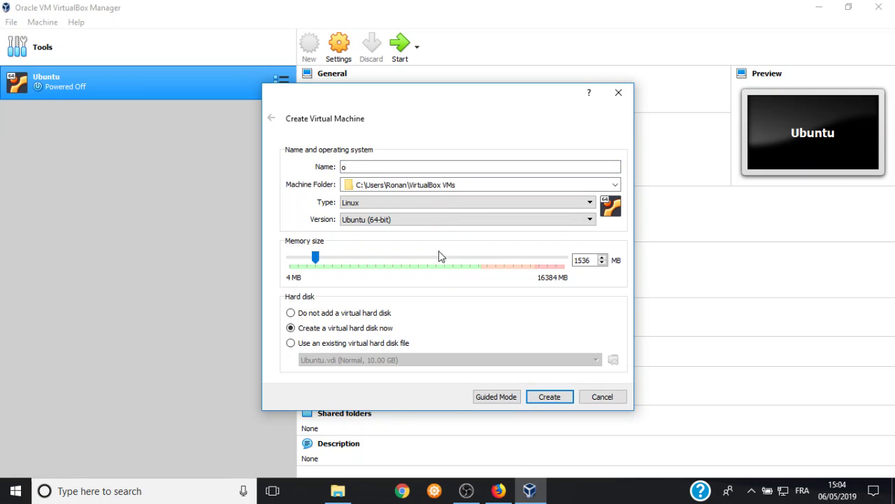
{"action": "left_click_drag", "start_coordinate": [314, 257], "coordinate": [438, 257]}
{"action": "left_click", "coordinate": [557, 397]}
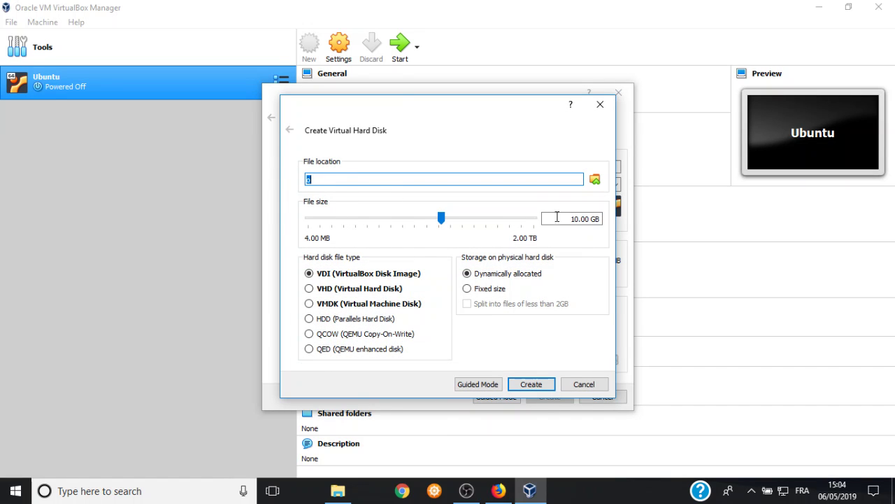
Step: Create the 10.00 GB dynamically allocated VDI hard disk and start the new machine "o"
{"action": "left_click", "coordinate": [527, 389]}
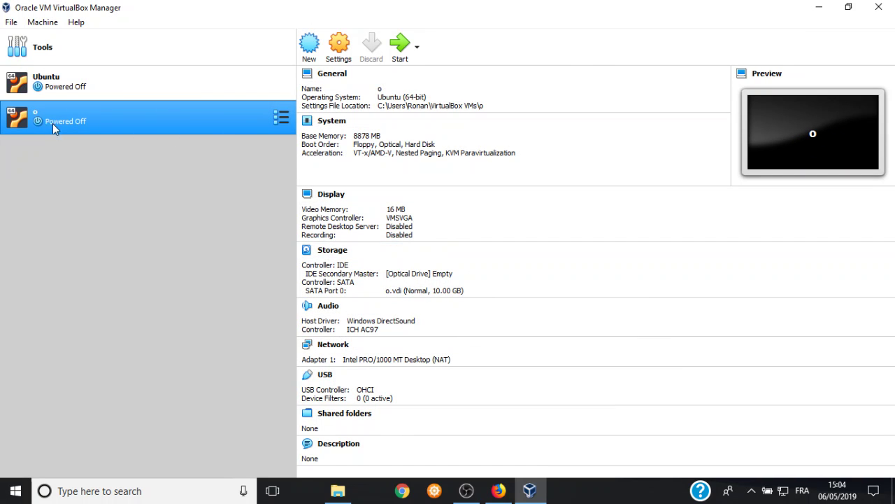
{"action": "left_click", "coordinate": [402, 56]}
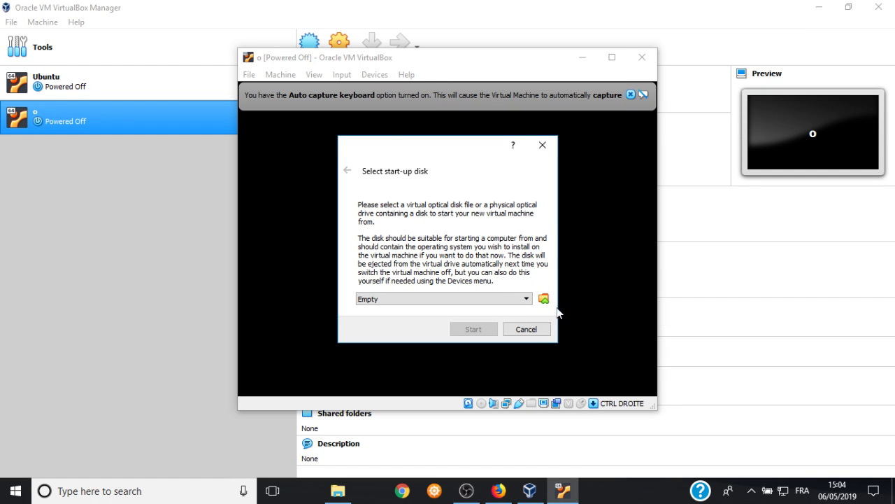
Step: View the Ubuntu downloads page in Firefox, then return to the new machine's start-up disk selection in VirtualBox
{"action": "left_click", "coordinate": [498, 491]}
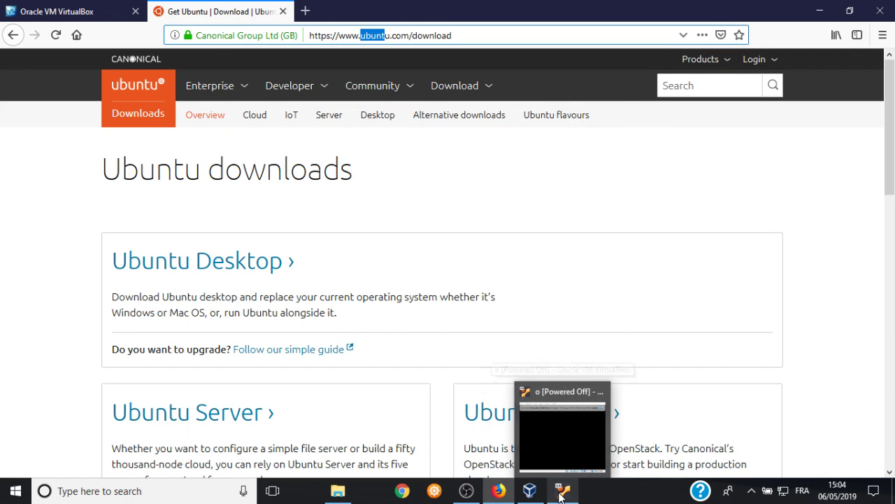
{"action": "left_click", "coordinate": [532, 494]}
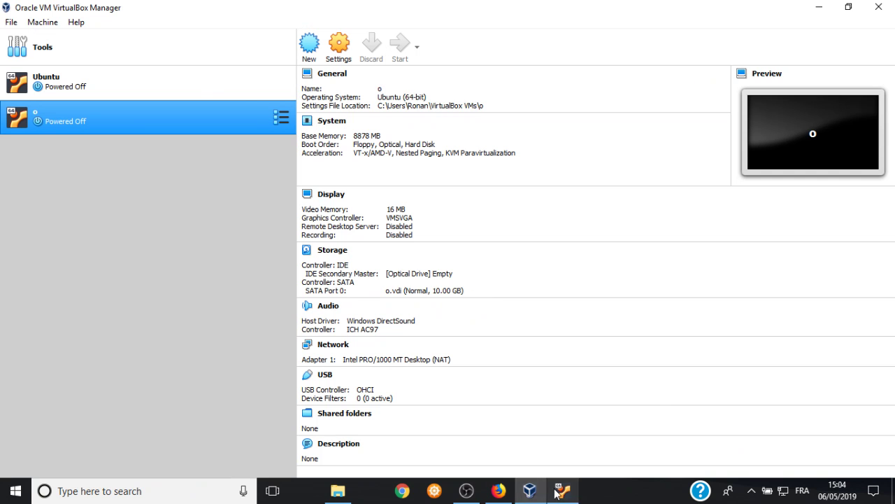
{"action": "left_click", "coordinate": [563, 490]}
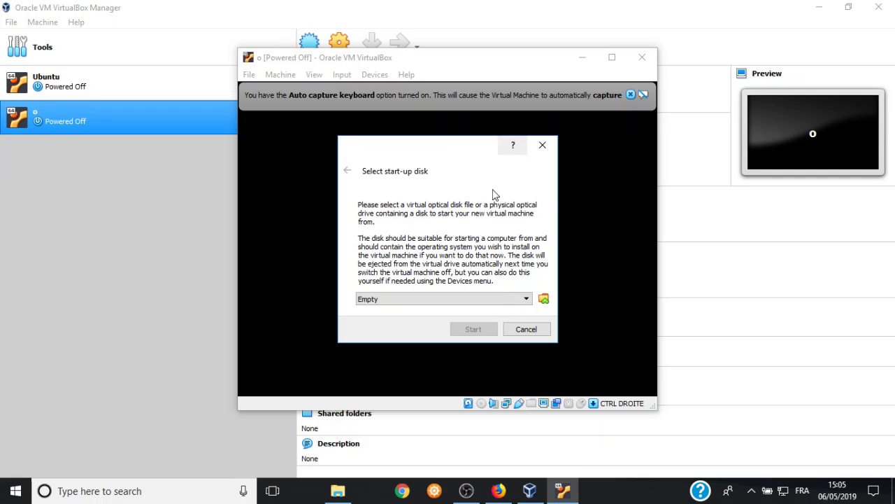